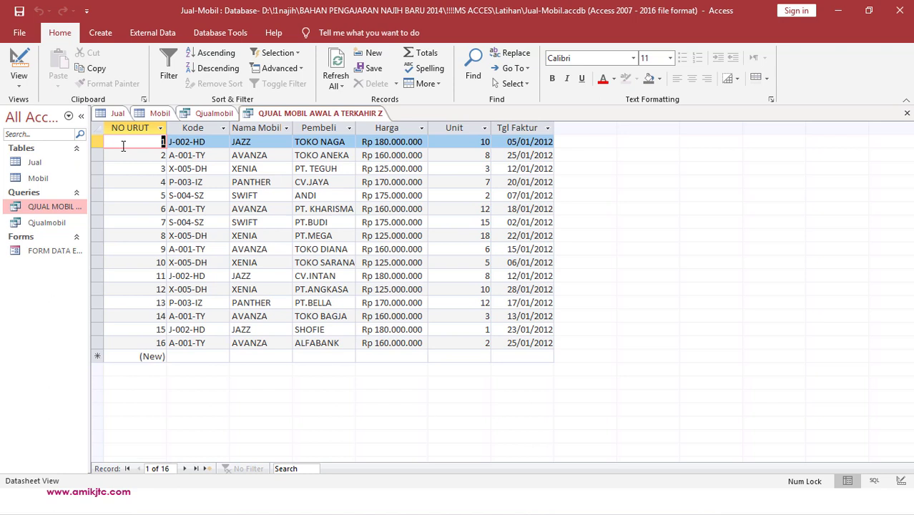
Review the Jual and Mobil table data, and close all open tables and queries.
click(118, 114)
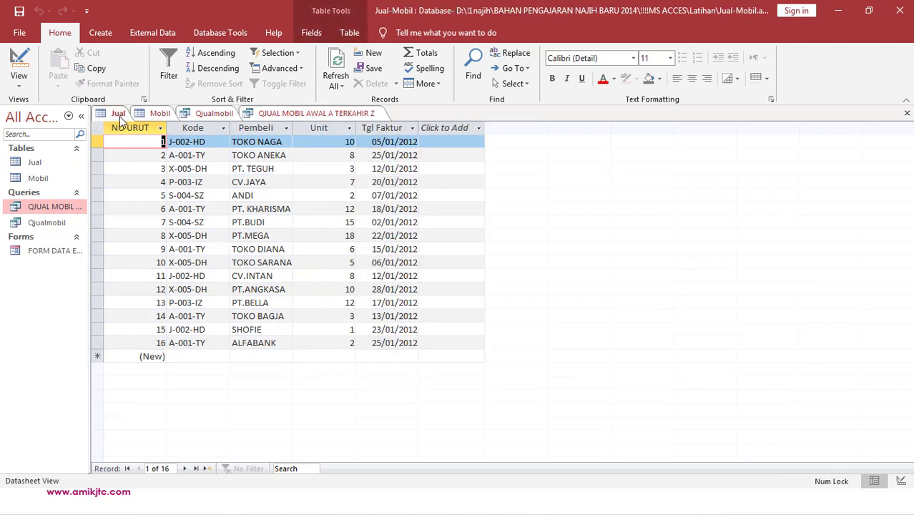
click(149, 116)
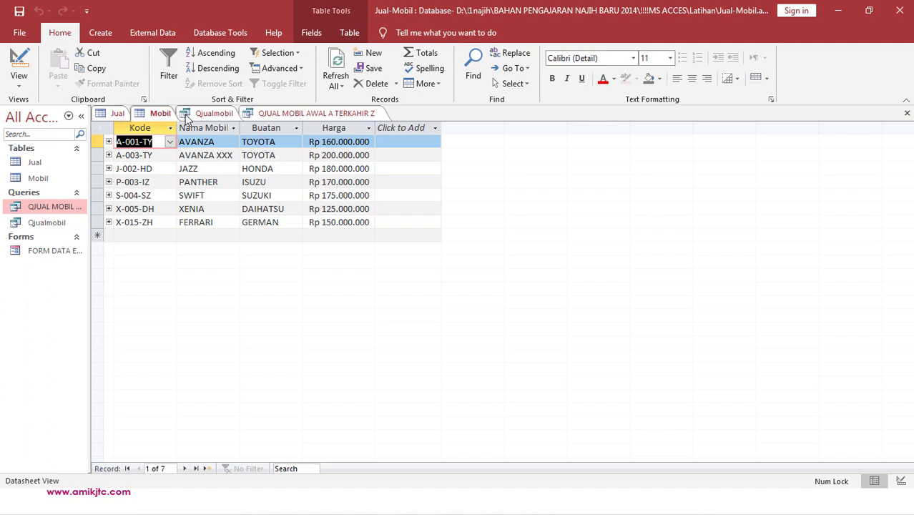
right_click(164, 116)
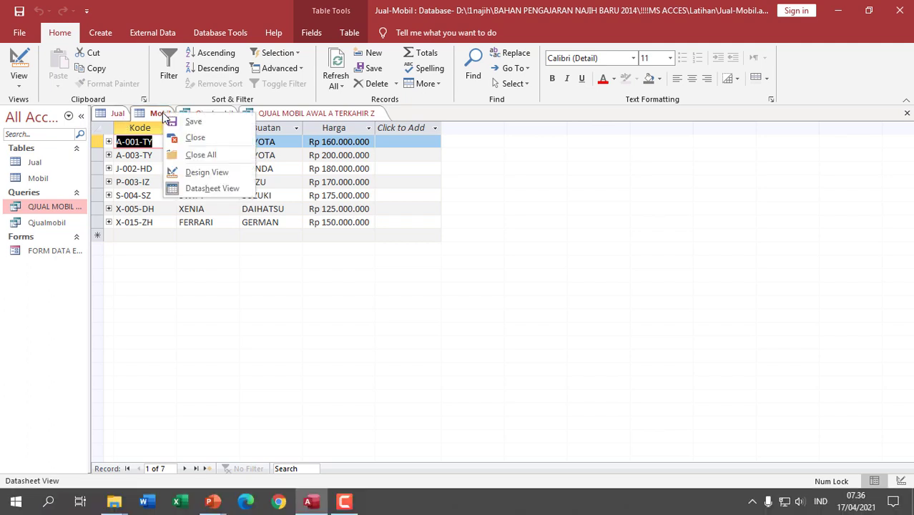
click(194, 155)
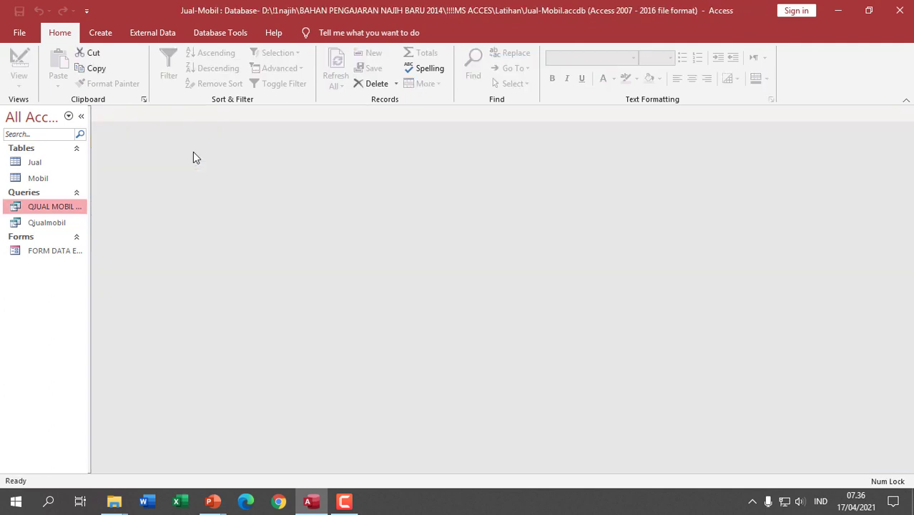
Create a new query in Design view and add the Jual and Mobil tables to it.
click(101, 33)
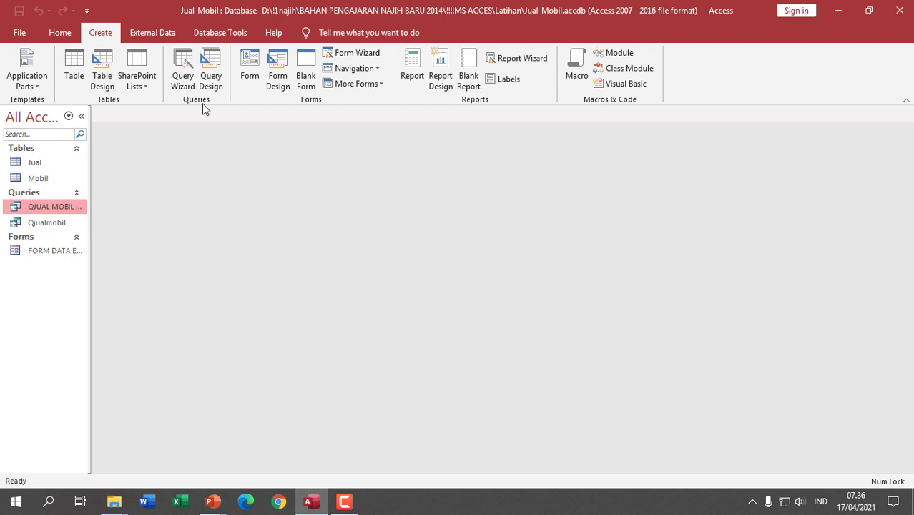
click(209, 89)
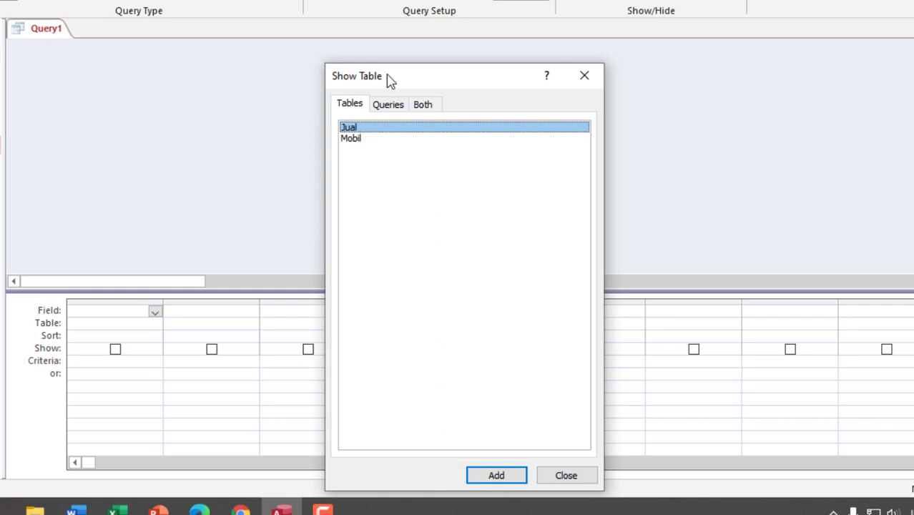
drag(386, 75, 450, 36)
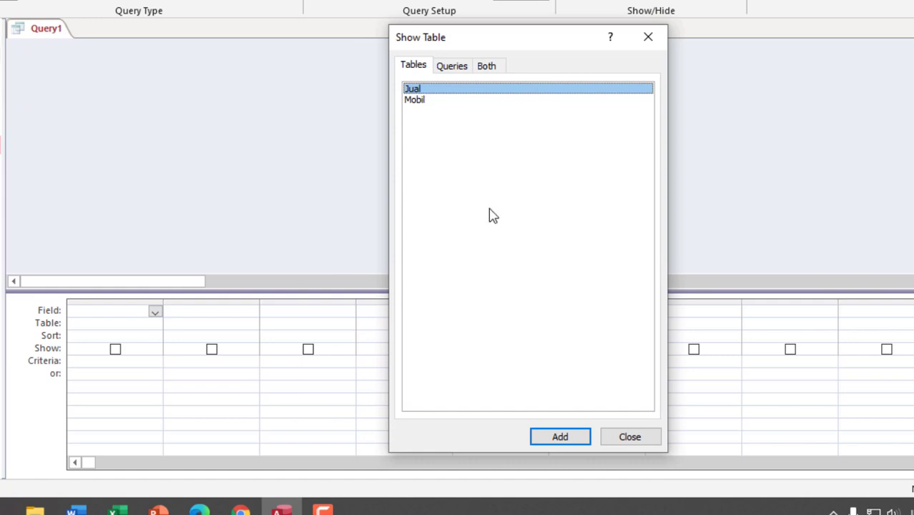
click(565, 438)
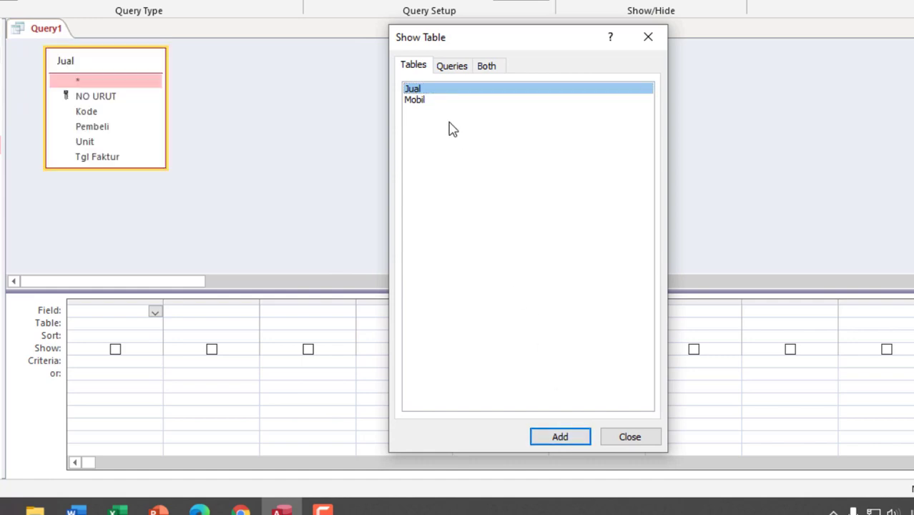
click(415, 101)
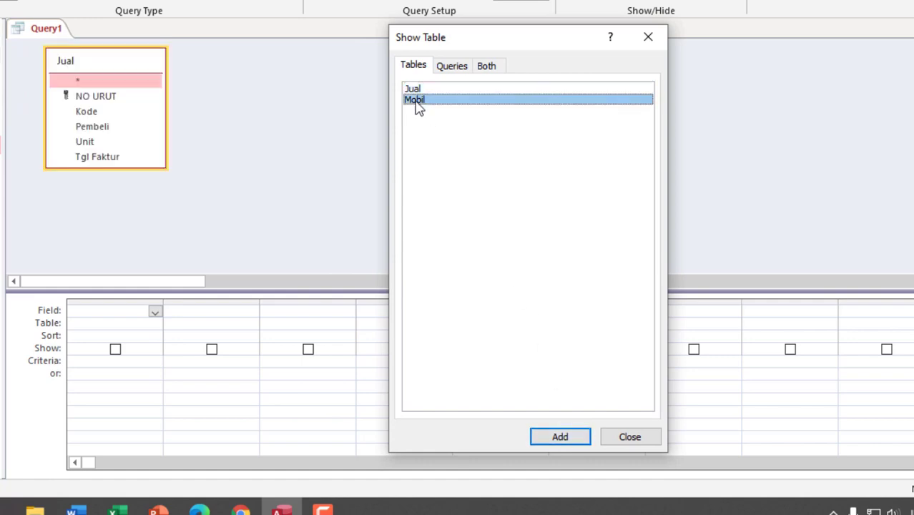
click(558, 438)
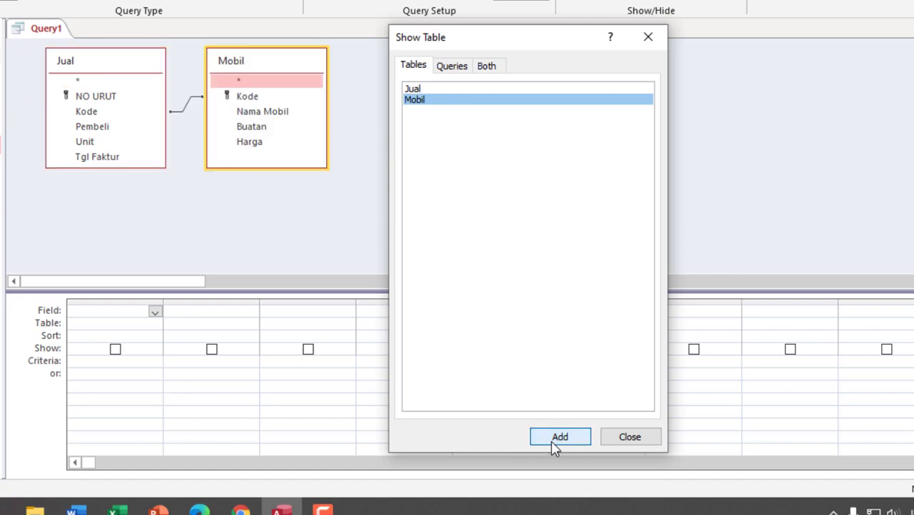
click(630, 438)
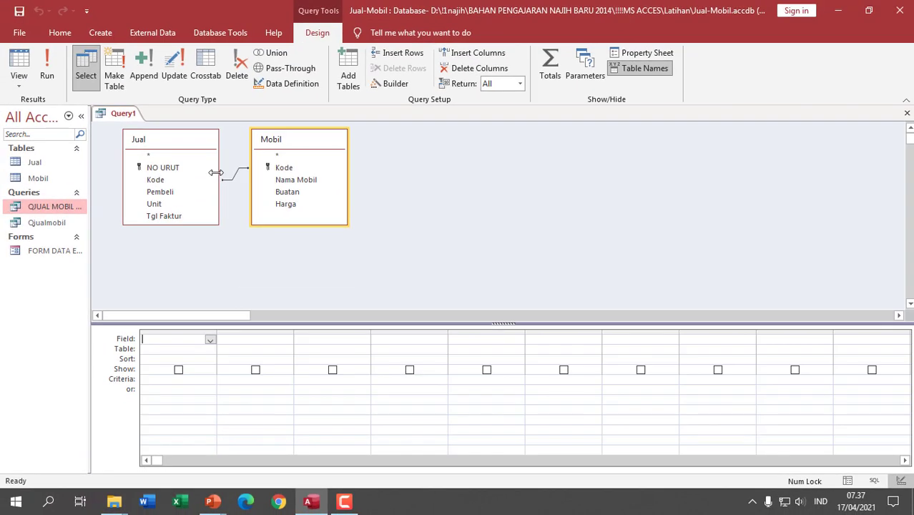
Resize the database window to reveal the slide's sample field grid below it, and enlarge the query design grid.
click(871, 15)
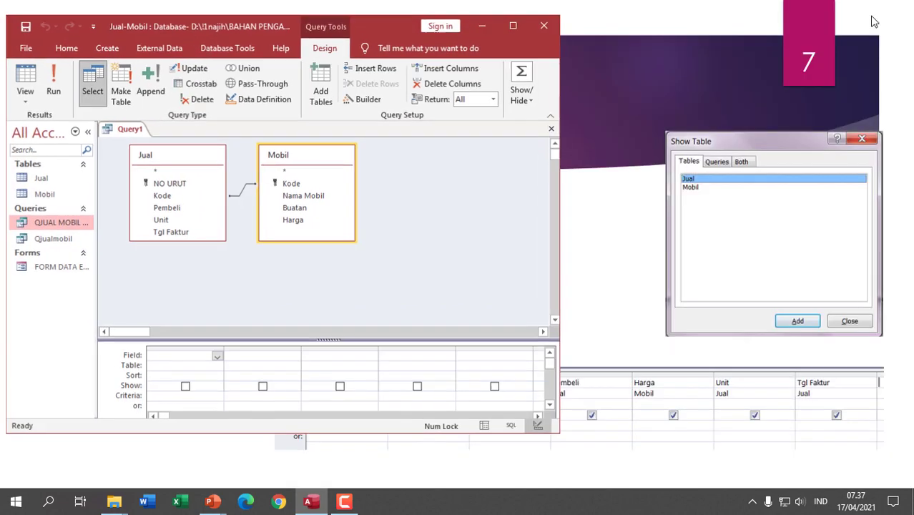
drag(371, 32, 672, 22)
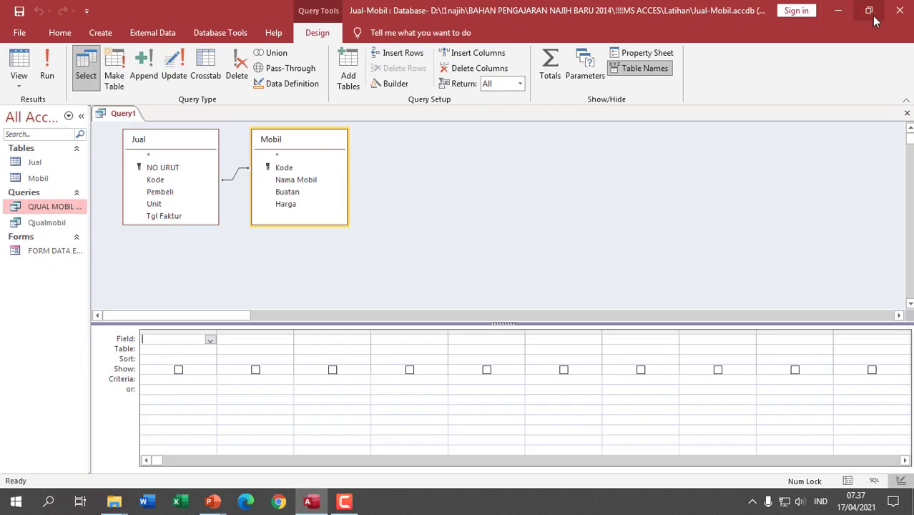
click(871, 15)
drag(562, 438, 868, 341)
scroll(687, 198, down, 5)
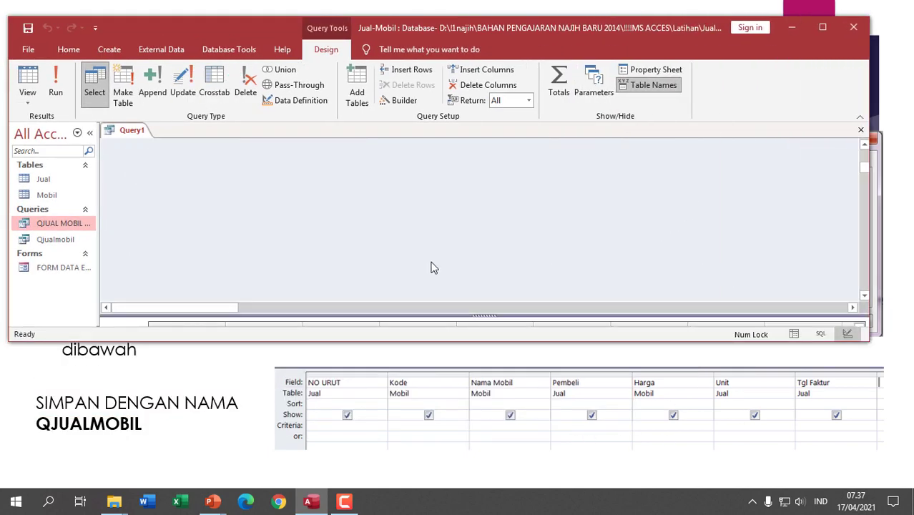
scroll(432, 268, up, 5)
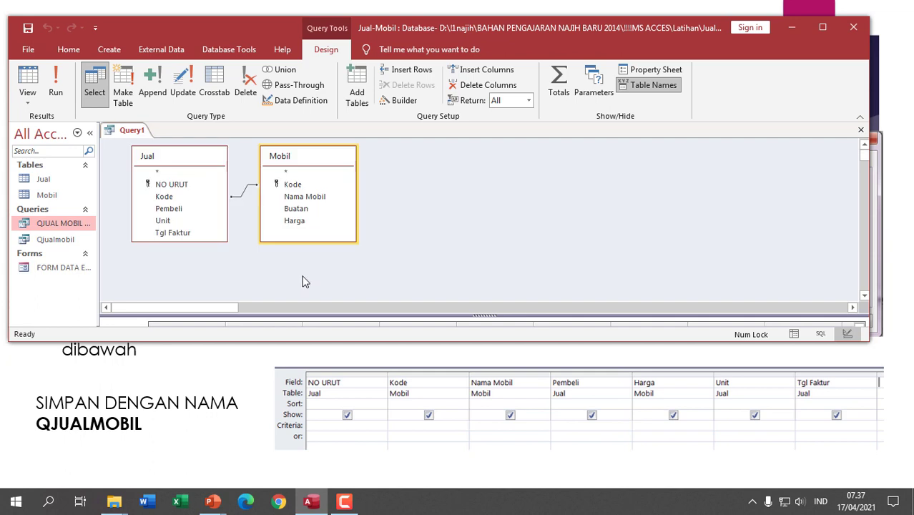
drag(242, 317, 261, 259)
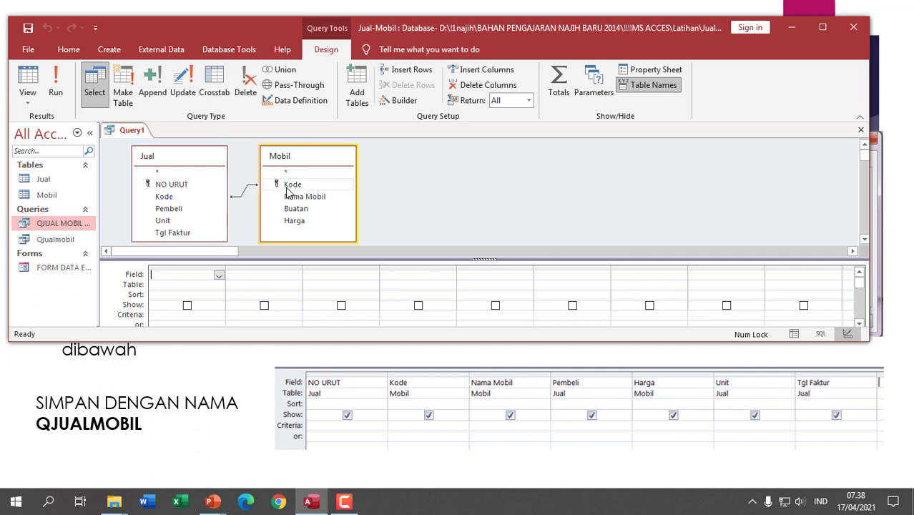
Add NO URUT from Jual, and Kode and Nama Mobil from Mobil, as the first three query fields.
click(209, 274)
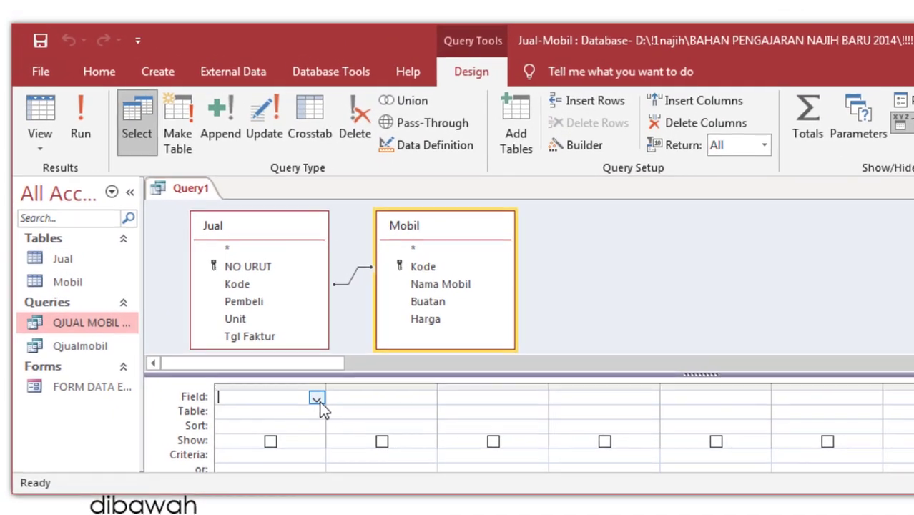
click(221, 278)
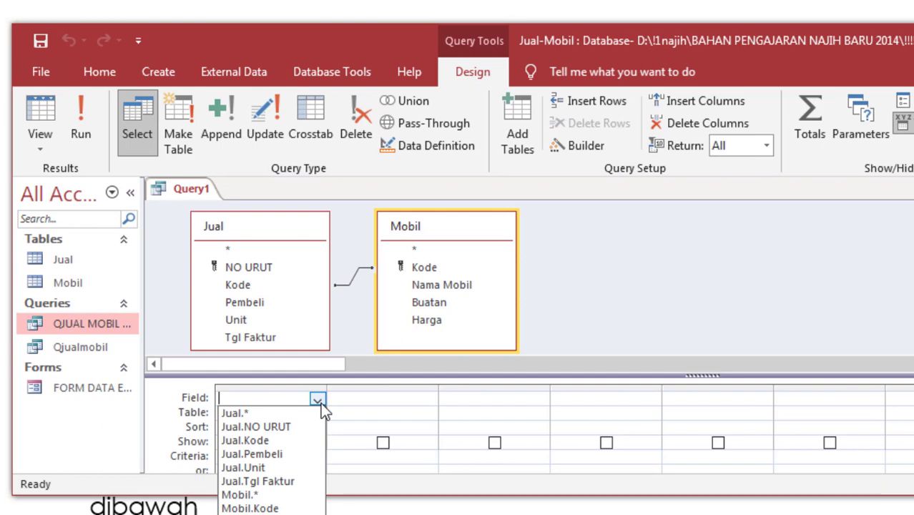
click(275, 429)
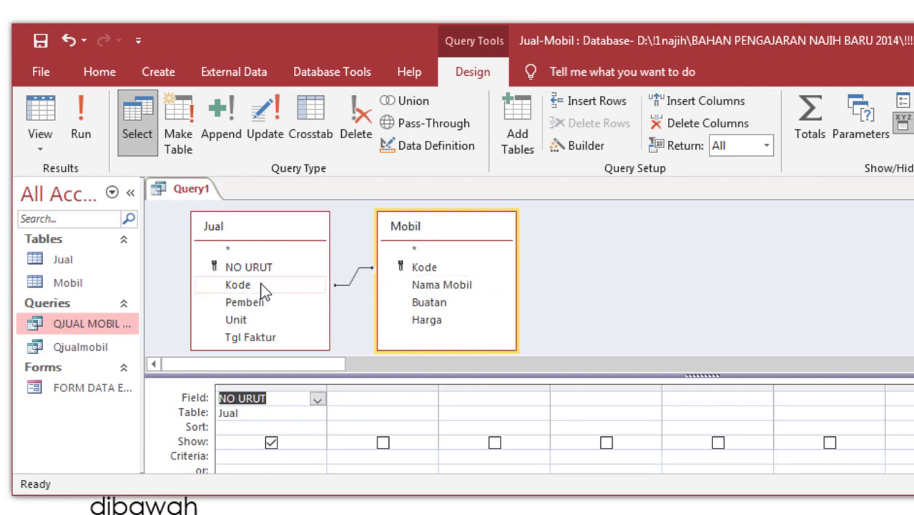
click(427, 268)
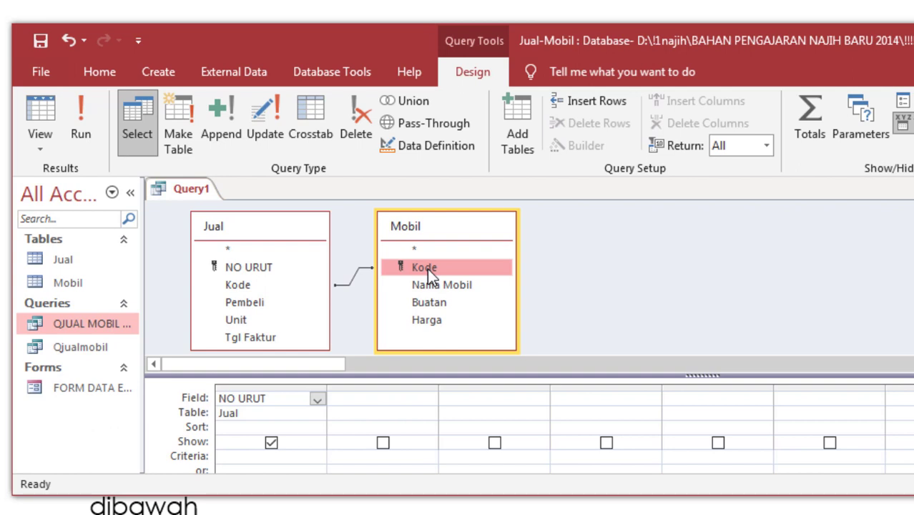
double_click(428, 268)
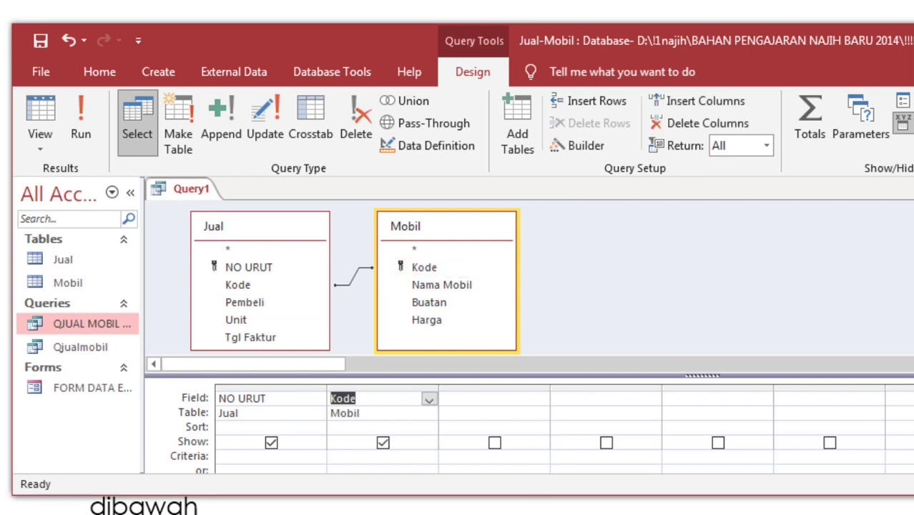
double_click(437, 285)
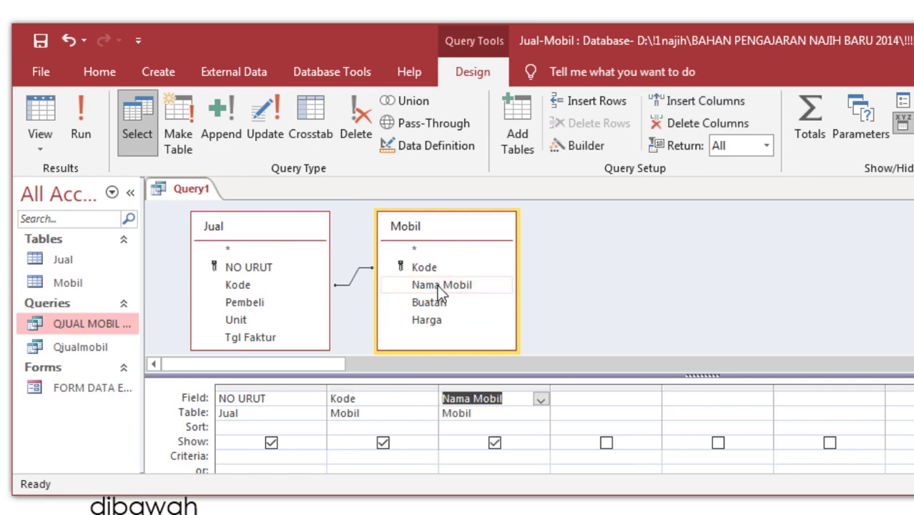
Add Pembeli from Jual, Harga from Mobil, and Unit and Tgl Faktur from Jual as the remaining query fields.
double_click(264, 301)
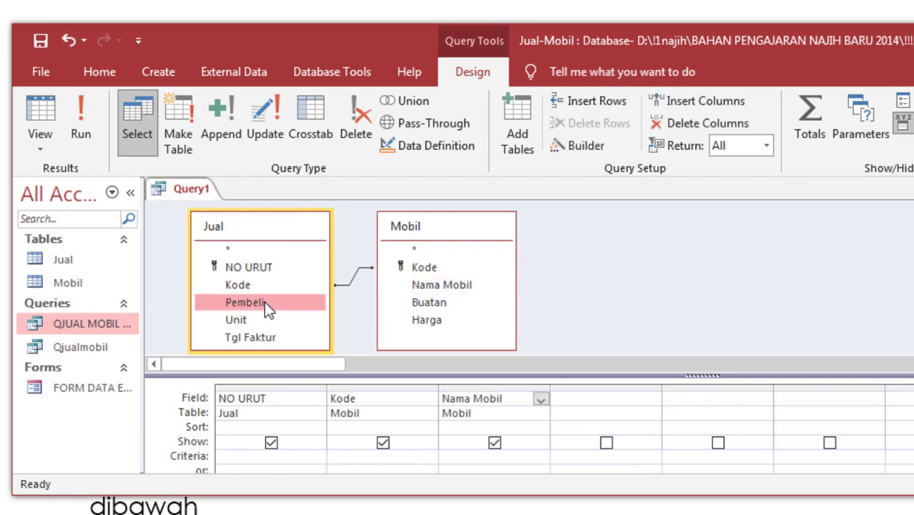
click(432, 326)
double_click(430, 324)
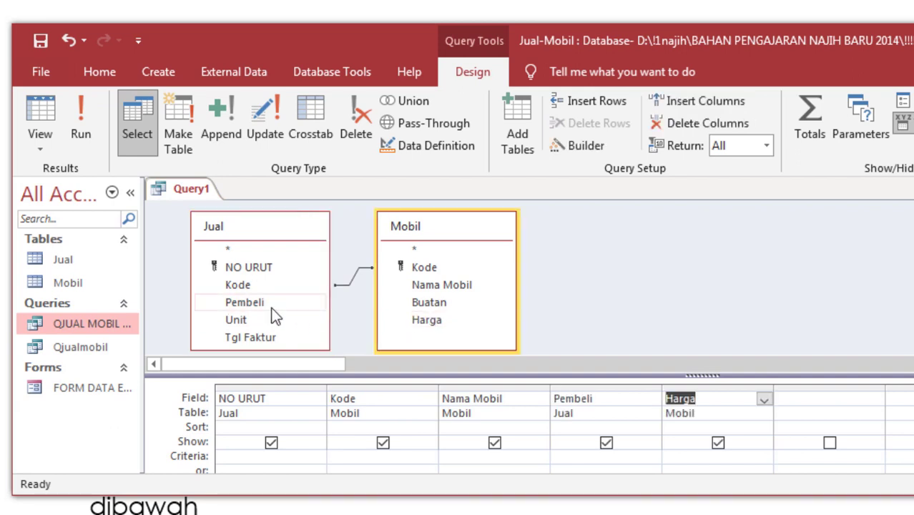
double_click(242, 324)
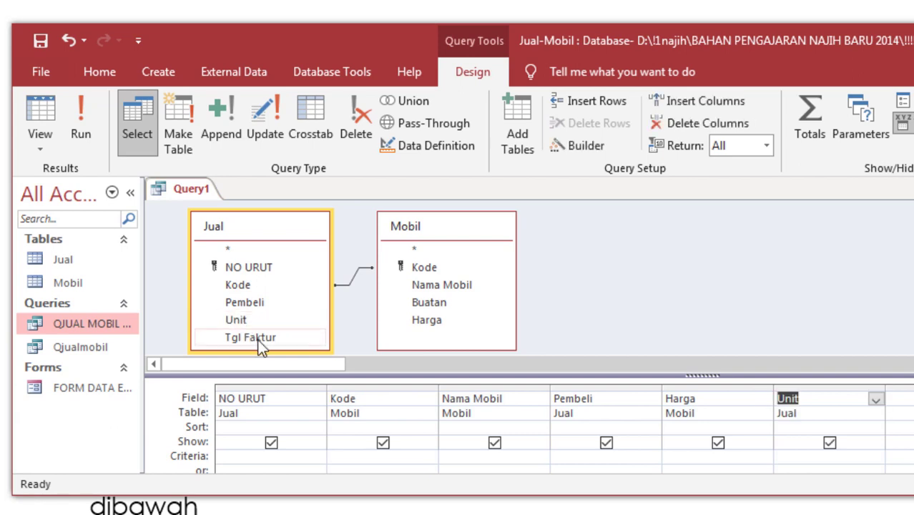
double_click(259, 339)
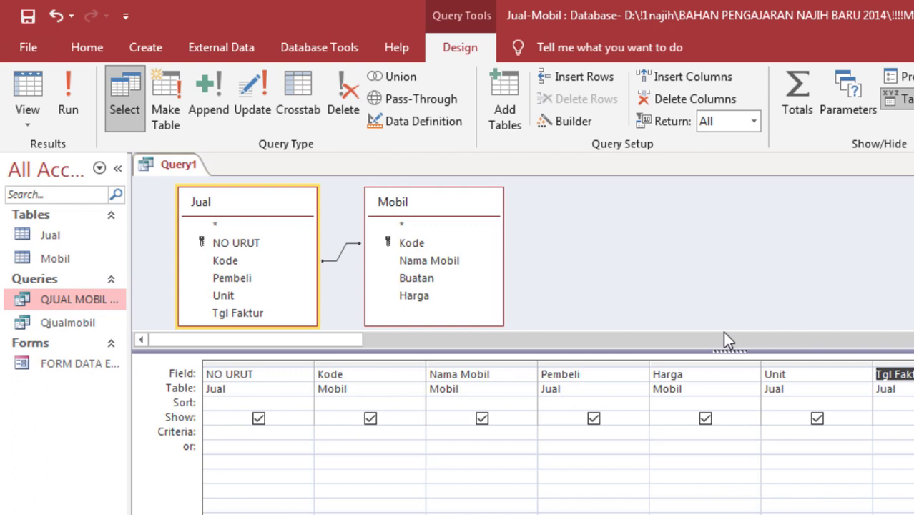
Run the query to check its records and save it as Query Mobil.
click(79, 108)
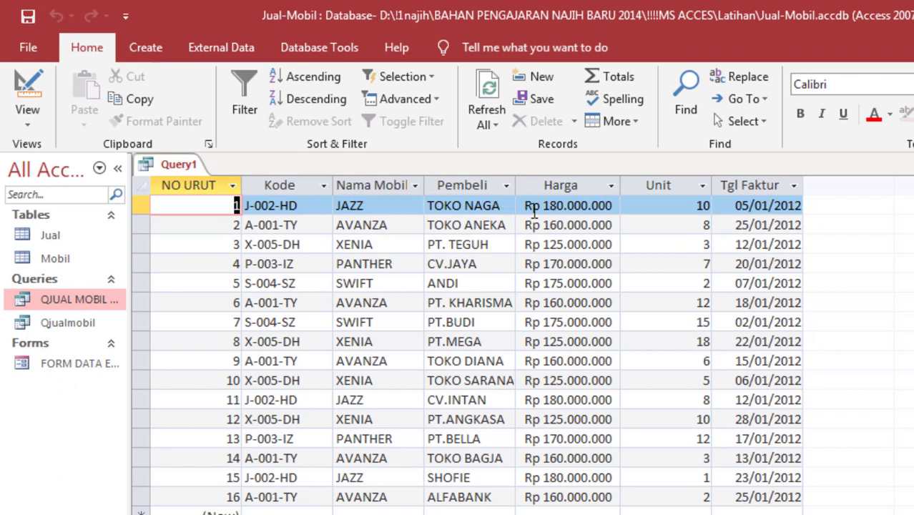
click(681, 208)
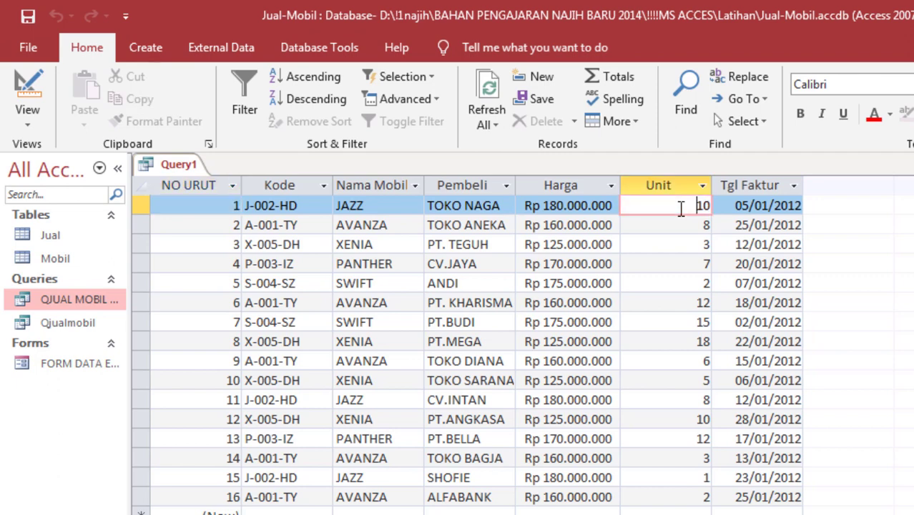
click(762, 205)
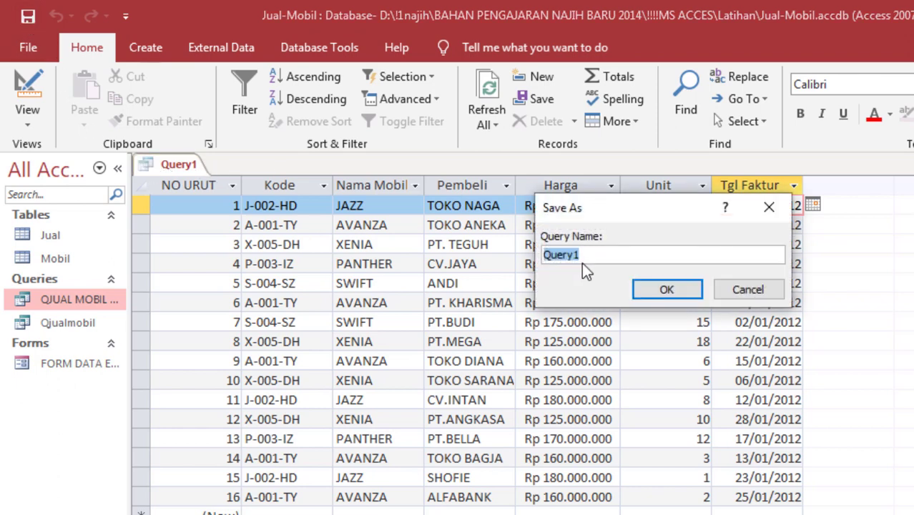
text(Qu)
click(668, 289)
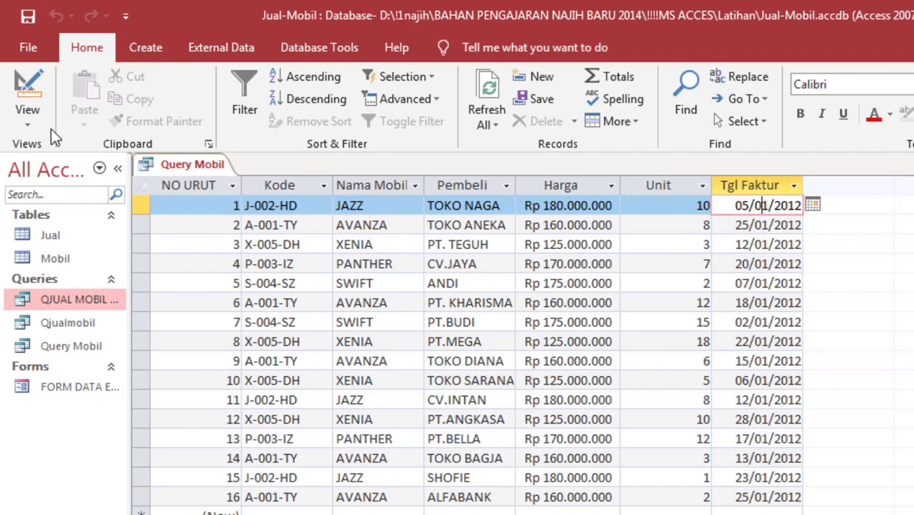
Return Query Mobil to Design view and enlarge the table pane above the design grid.
right_click(167, 166)
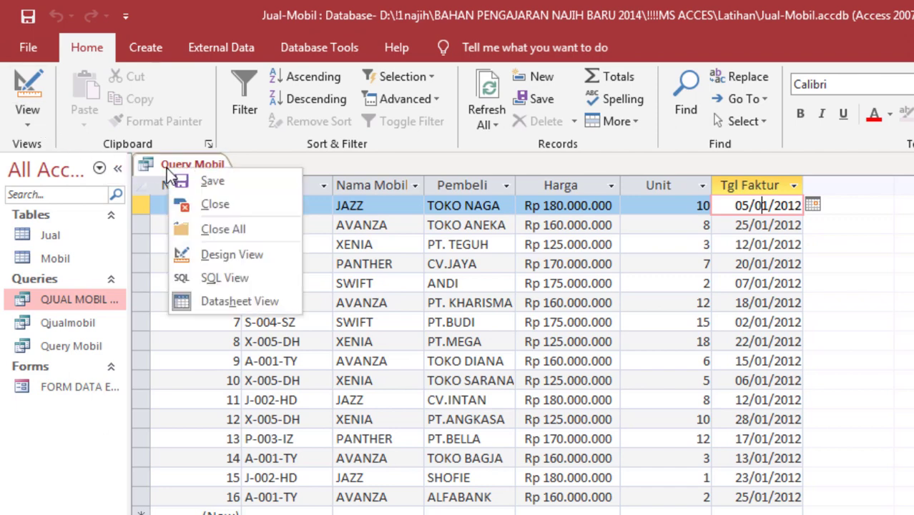
click(223, 257)
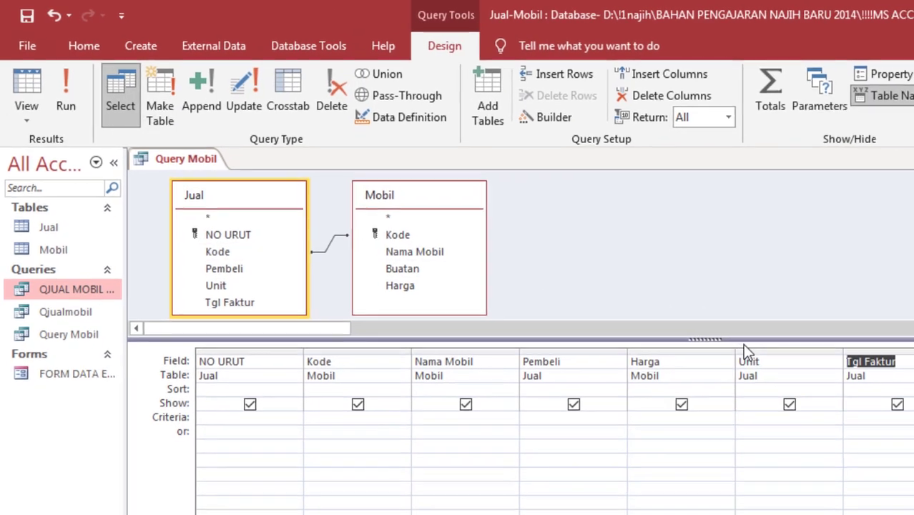
drag(748, 343, 748, 421)
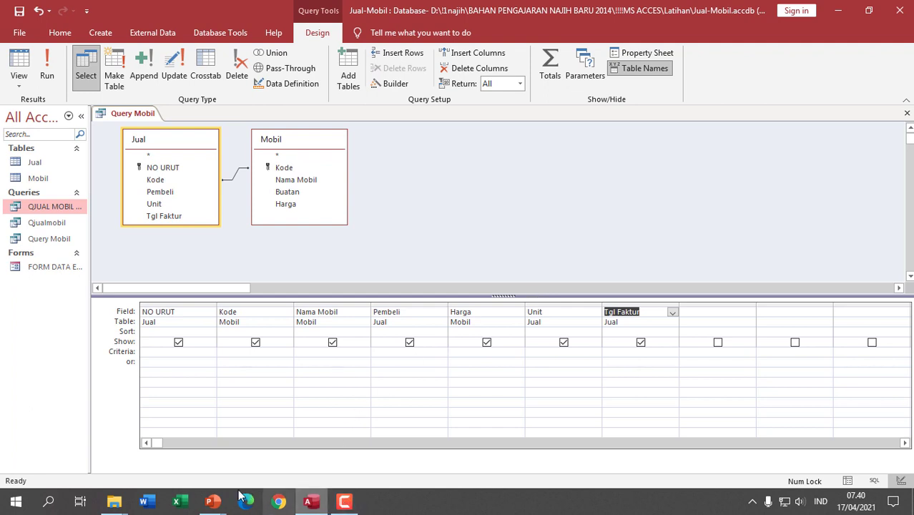
Switch to the PowerPoint slide show and advance to slide 9 on sorting queries and setting criteria.
mouse_move(217, 507)
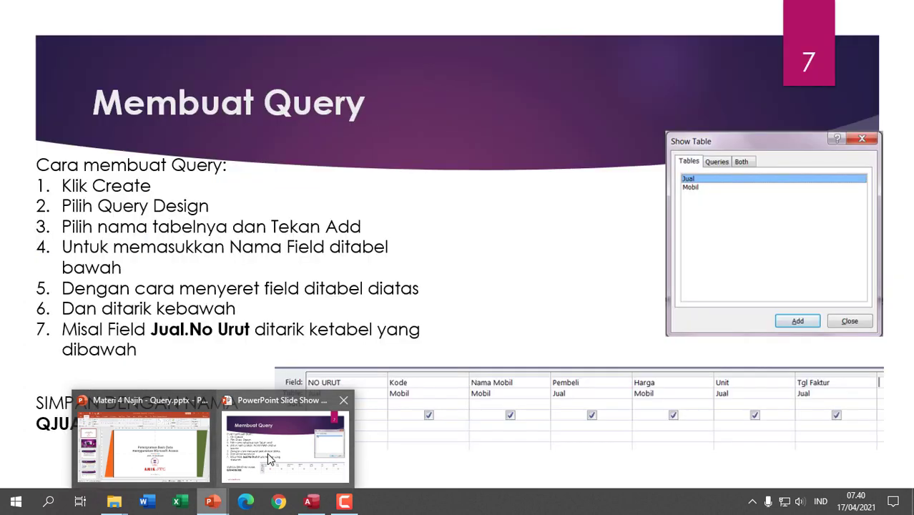
click(270, 459)
key(Right)
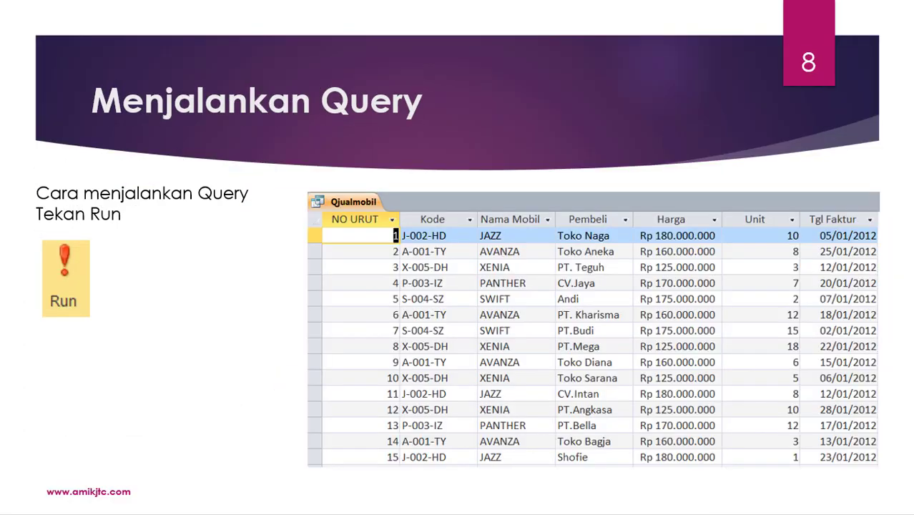
key(Right)
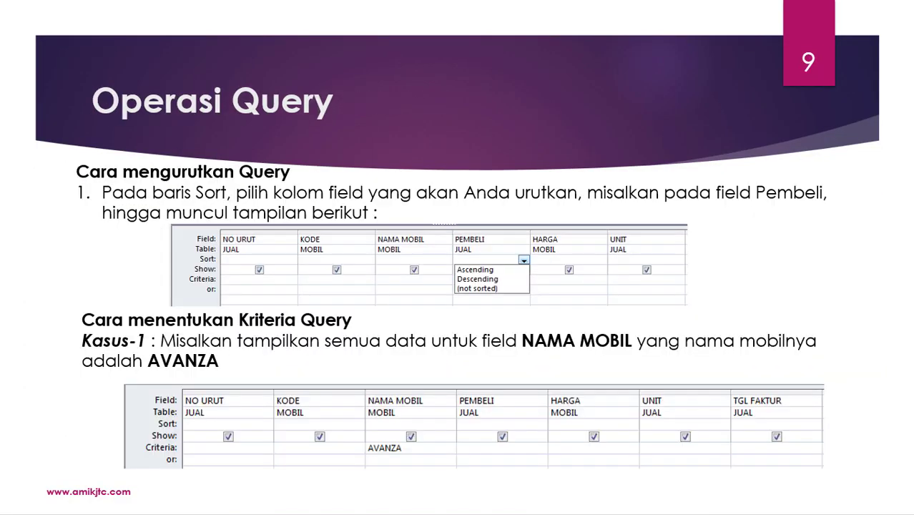